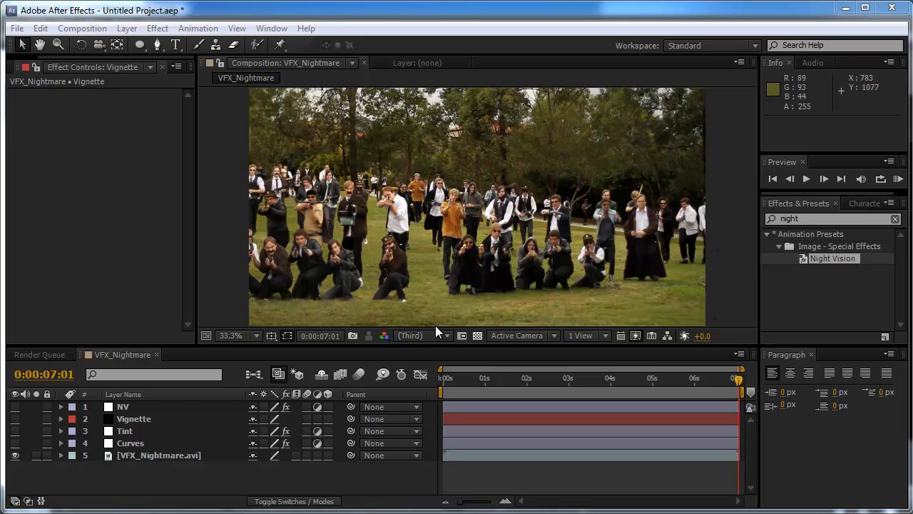
Make the Curves, Tint, Vignette and NV layers visible one after another
left_click(15, 443)
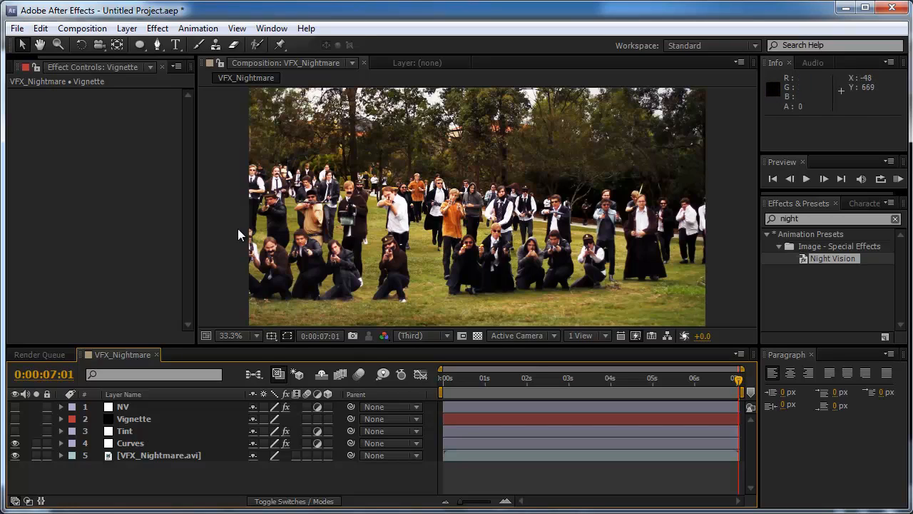
left_click(15, 431)
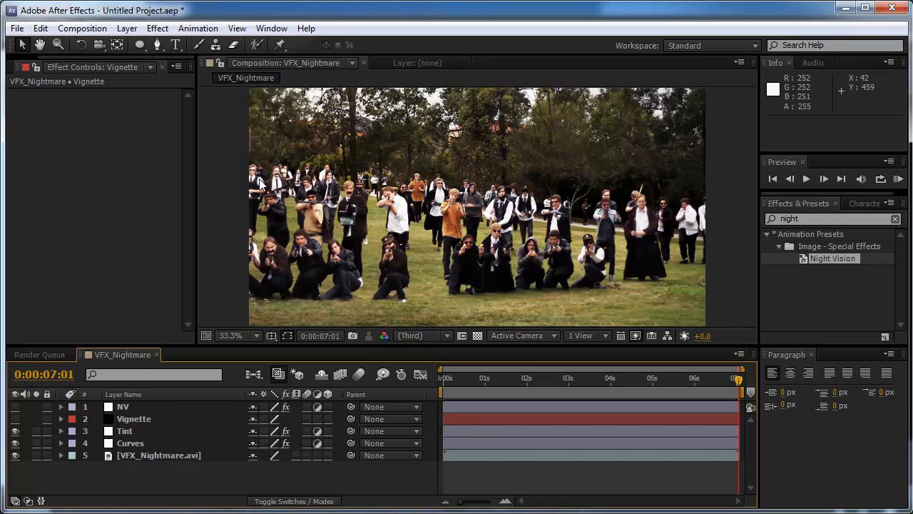
left_click(15, 419)
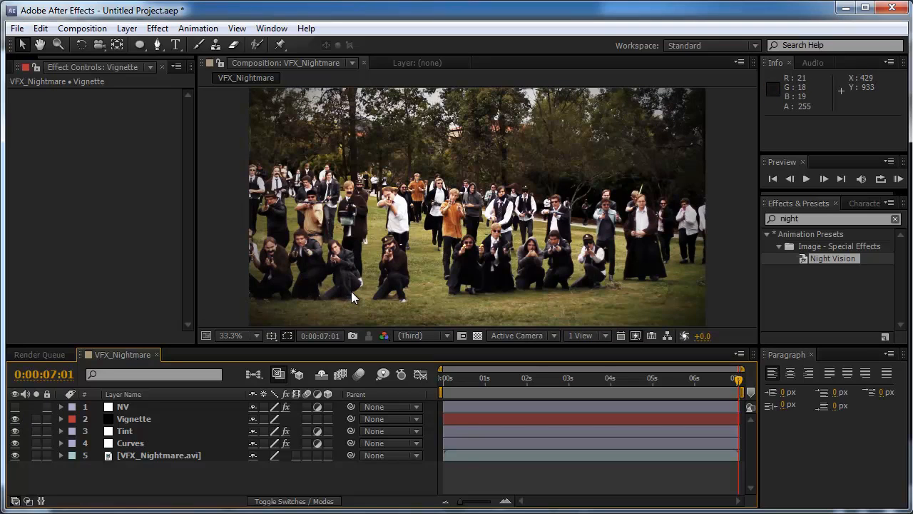
left_click(15, 407)
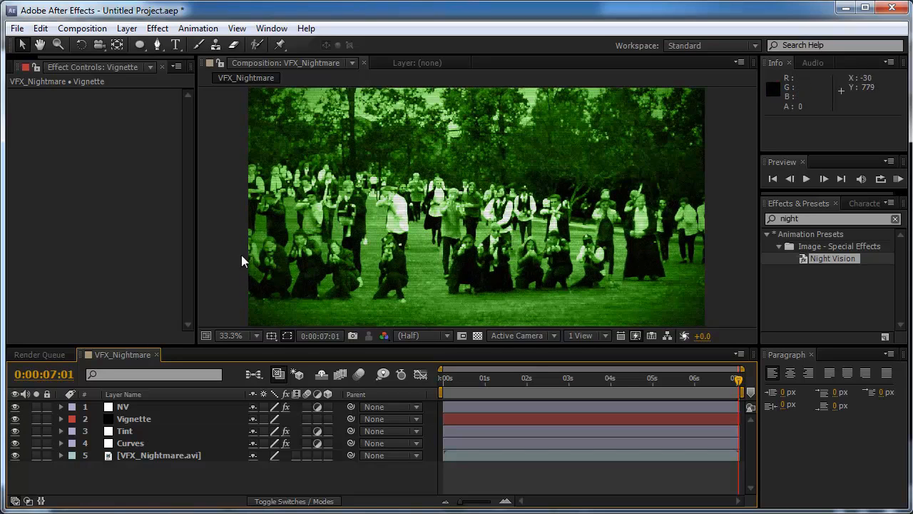
Delete the Solid Composite, Minimax and Venetian Blinds effects from the NV layer, keeping only Noise
scroll(370, 257, "up", 2)
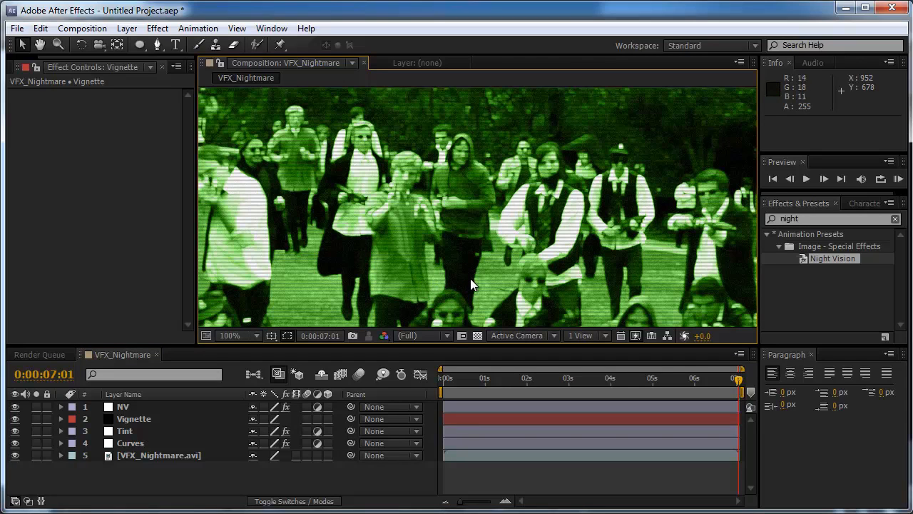
left_click_drag(481, 279, 613, 268)
left_click_drag(443, 249, 391, 240)
scroll(473, 261, "down", 2)
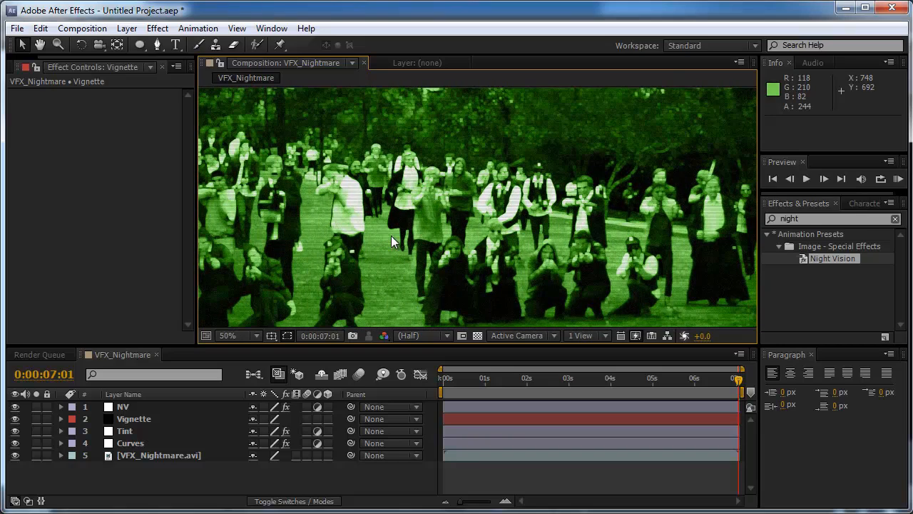
left_click(126, 406)
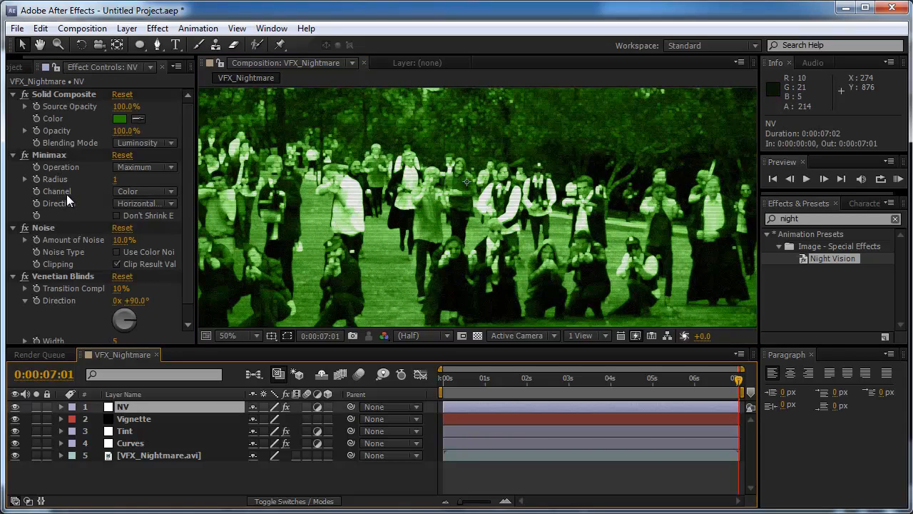
left_click(42, 93)
key("Delete")
left_click(43, 96)
key("Delete")
left_click(46, 144)
key("Delete")
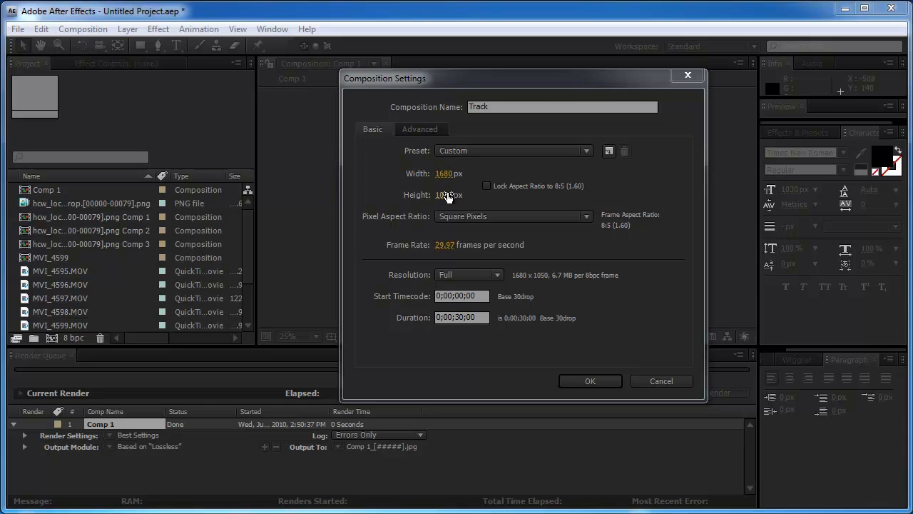
Create a 30-second composition named Track at 1680 x 1050 px and add a white solid of the same size
left_click(594, 380)
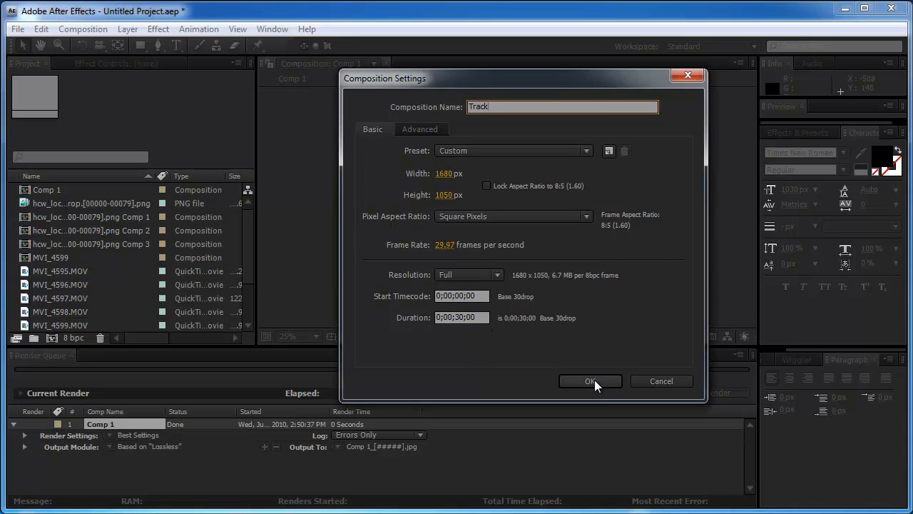
left_click(575, 377)
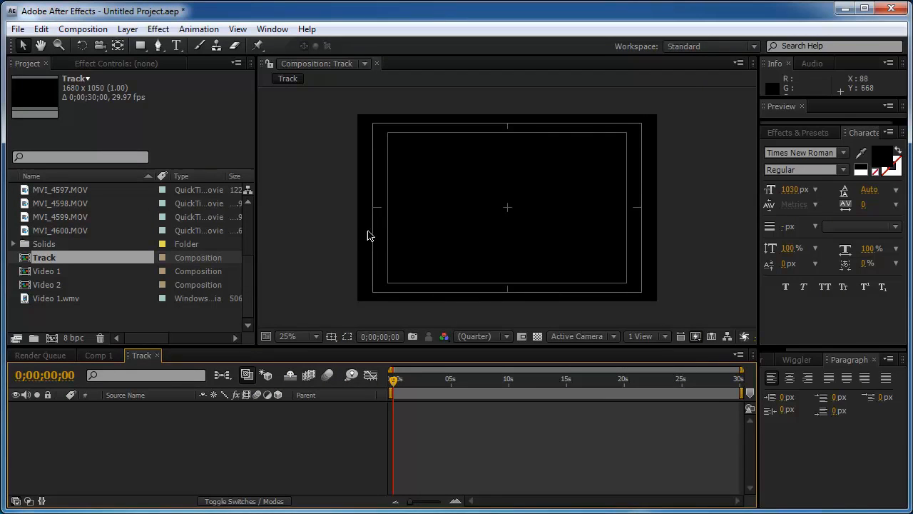
left_click(128, 30)
mouse_move(143, 50)
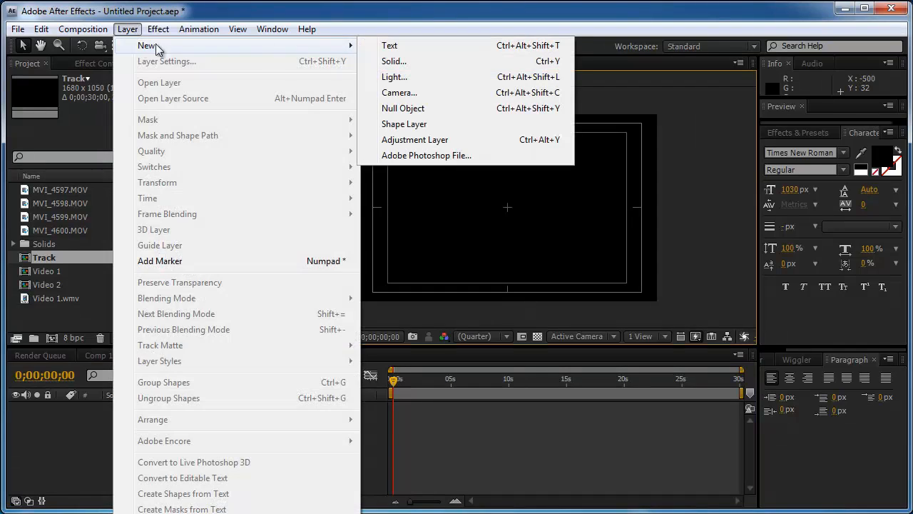
left_click(367, 61)
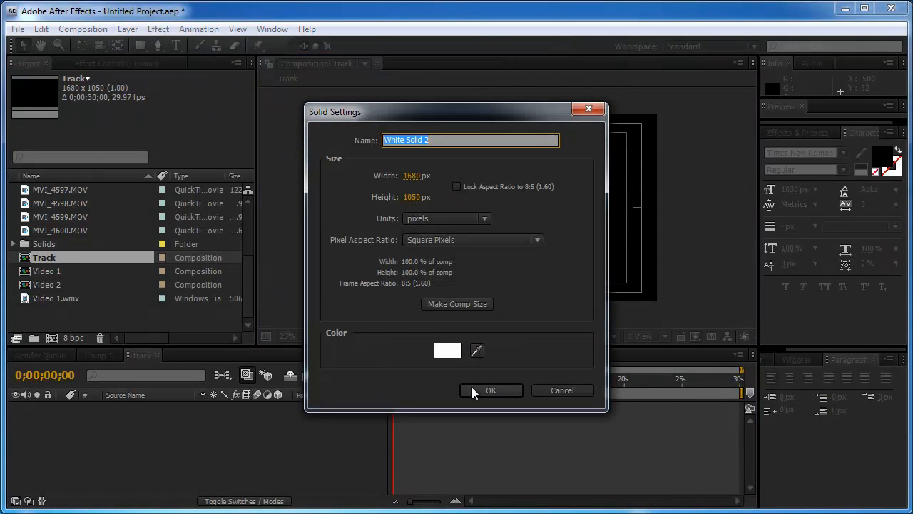
left_click(473, 389)
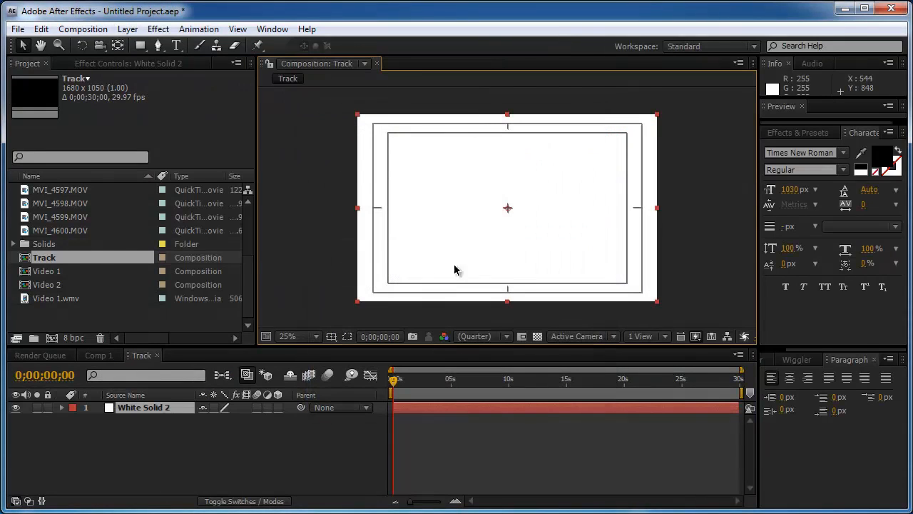
Add a black "+" text layer over the white solid and center it in the composition
left_click(176, 45)
left_click(485, 224)
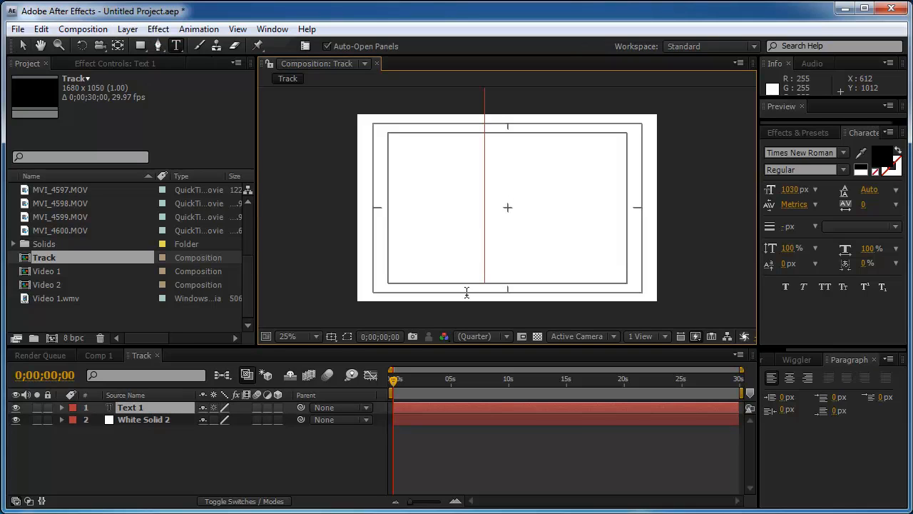
type("+")
key("Escape")
key("v")
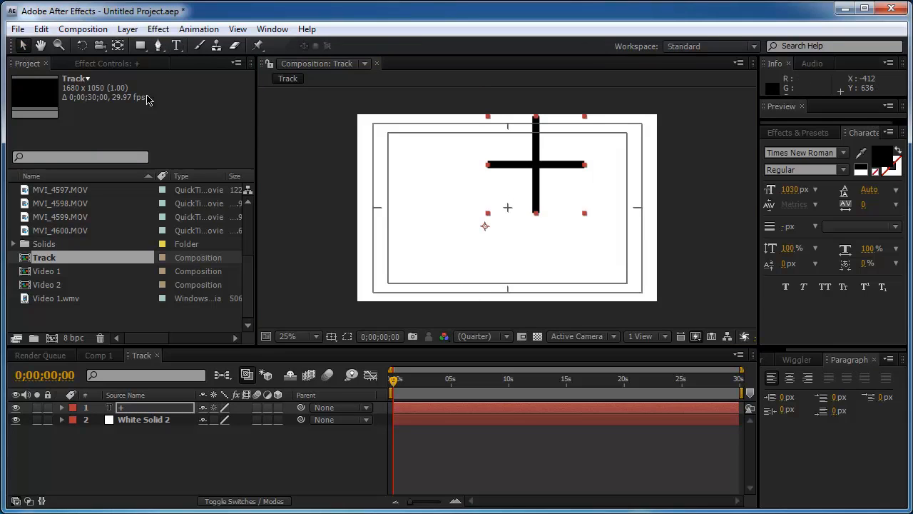
left_click_drag(544, 166, 509, 208)
left_click(316, 208)
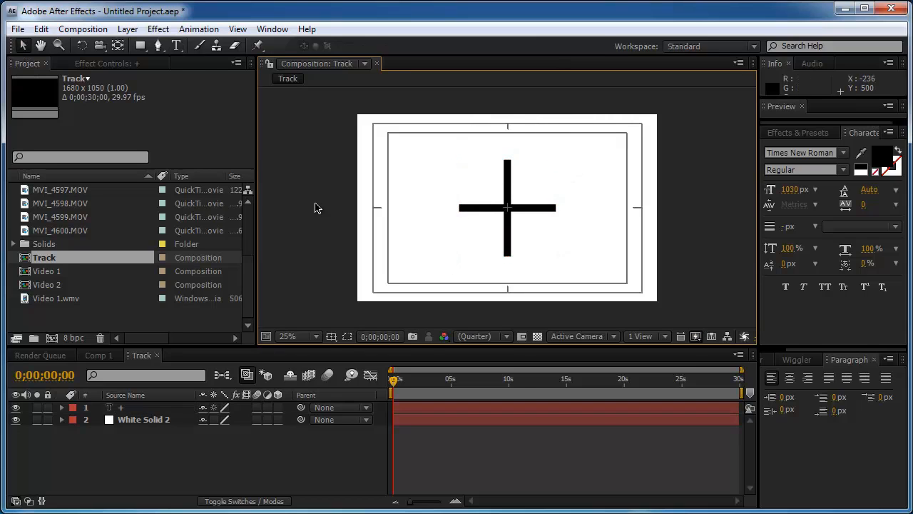
Shorten the work area of the Track composition to its first frame and add the composition to the render queue
left_click(455, 500)
left_click(455, 501)
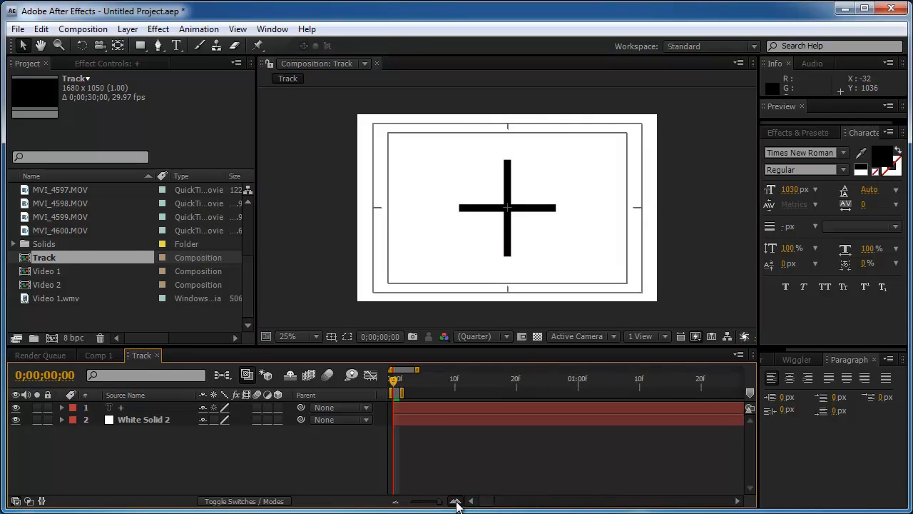
left_click(455, 500)
left_click(83, 29)
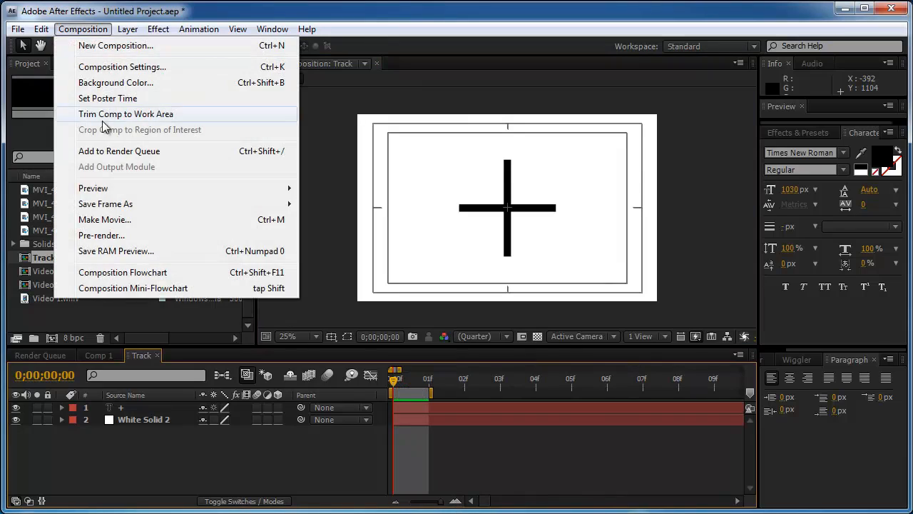
left_click(105, 152)
Set the Track output format to PNG Sequence, save it to the Desktop as Track_[#####] and render it
left_click(132, 481)
left_click(545, 89)
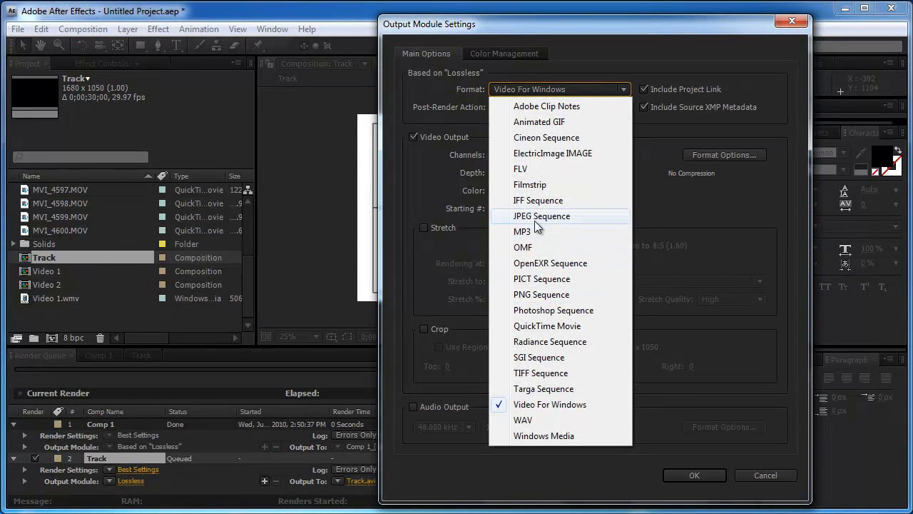
left_click(538, 293)
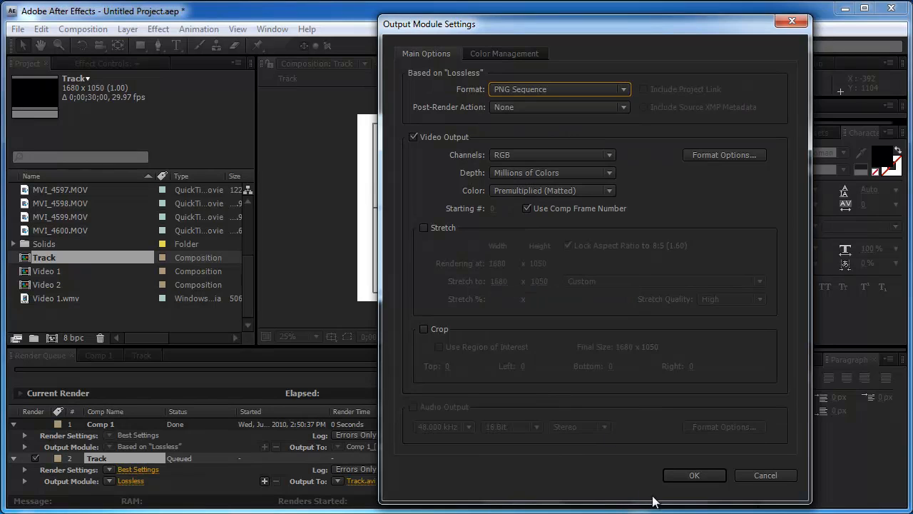
left_click(693, 475)
left_click(397, 480)
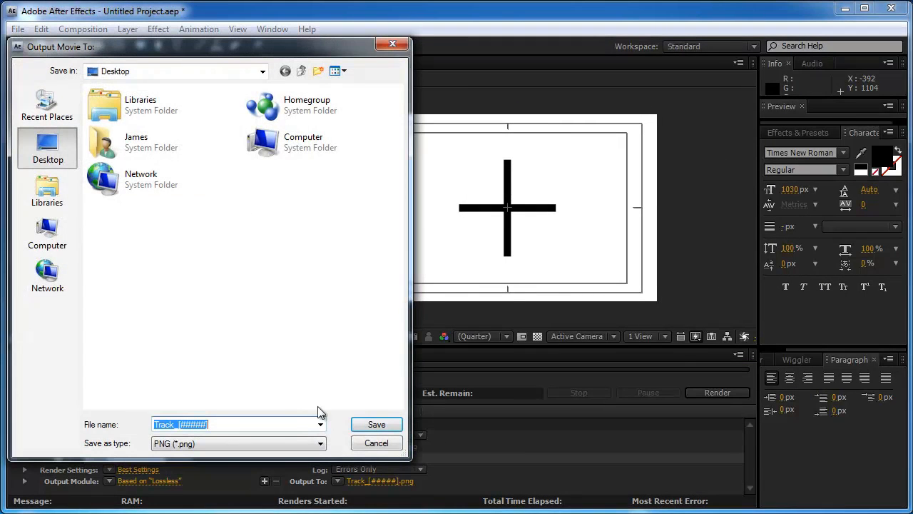
left_click(362, 424)
left_click(733, 396)
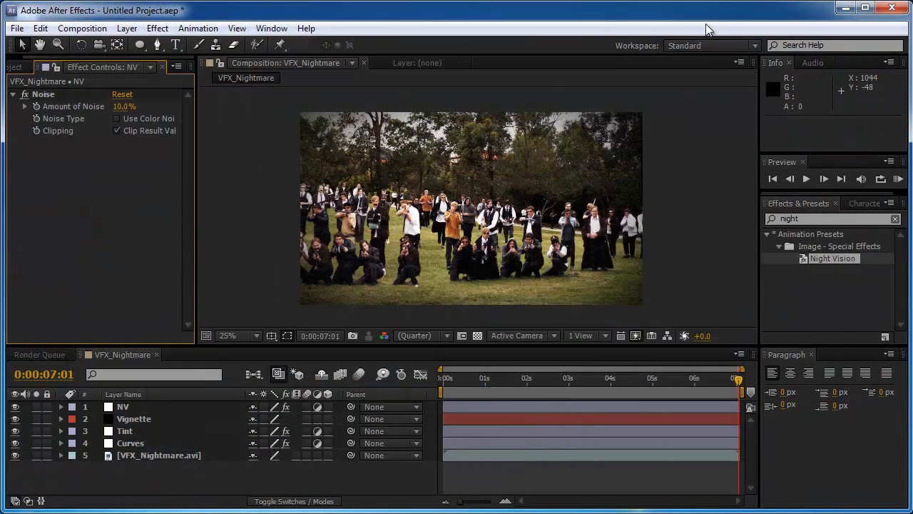
Switch to the desktop and open the rendered Track_00000 image in Windows Photo Viewer at full screen
left_click(844, 8)
double_click(14, 121)
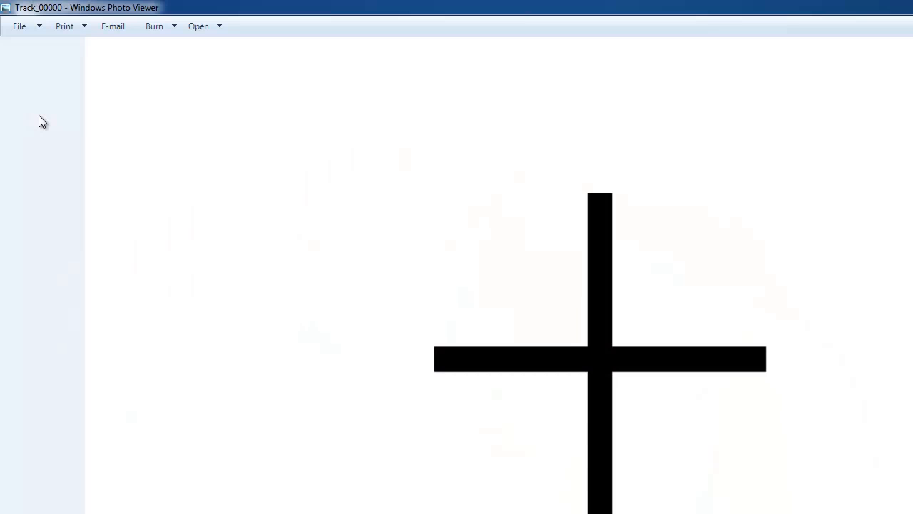
key("F11")
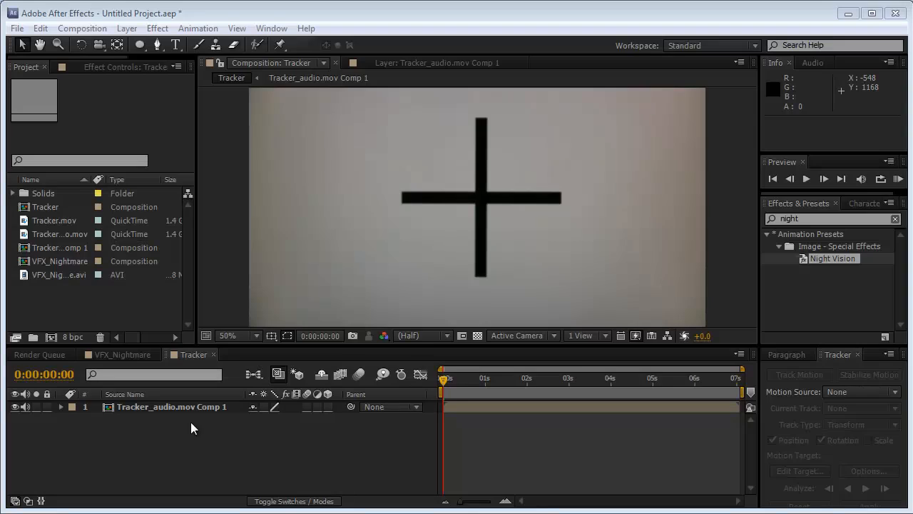
Motion-track position and rotation on Tracker_audio.mov Comp 1, with one track point on each end of the cross's horizontal bar, analyzing forward
left_click(182, 408)
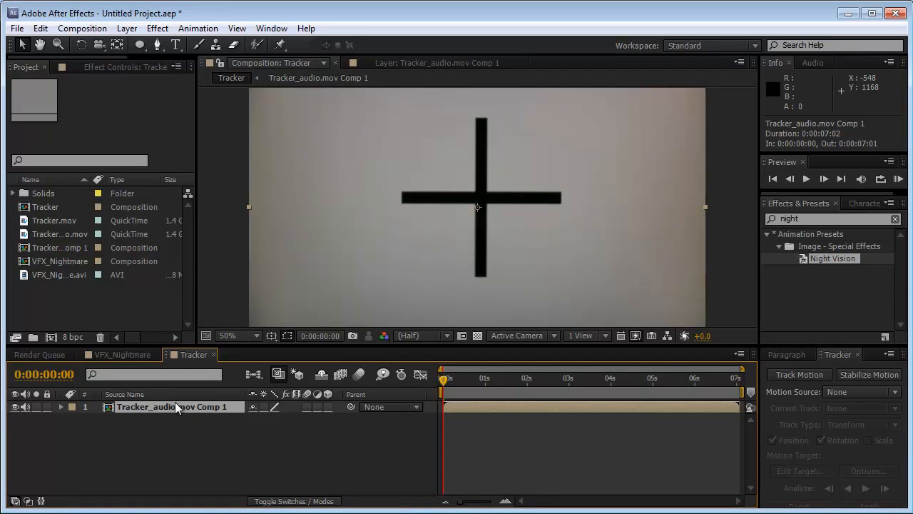
left_click(792, 374)
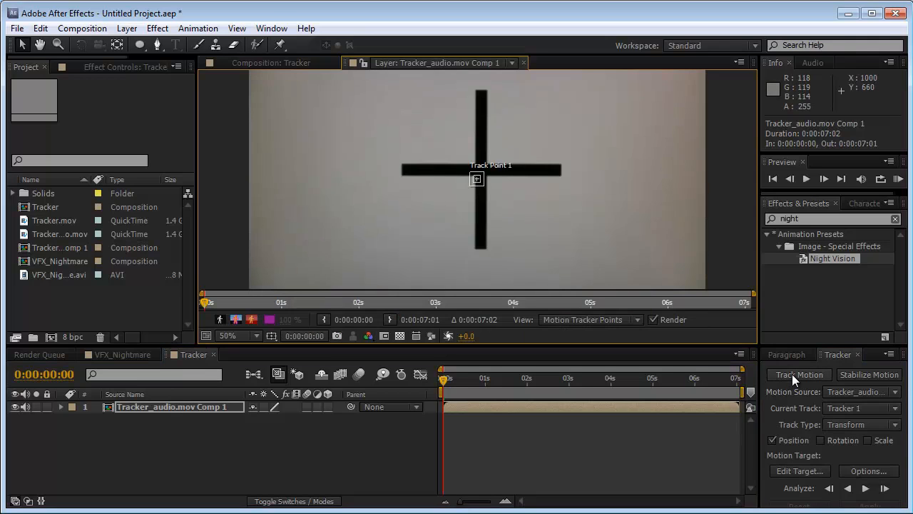
left_click(820, 440)
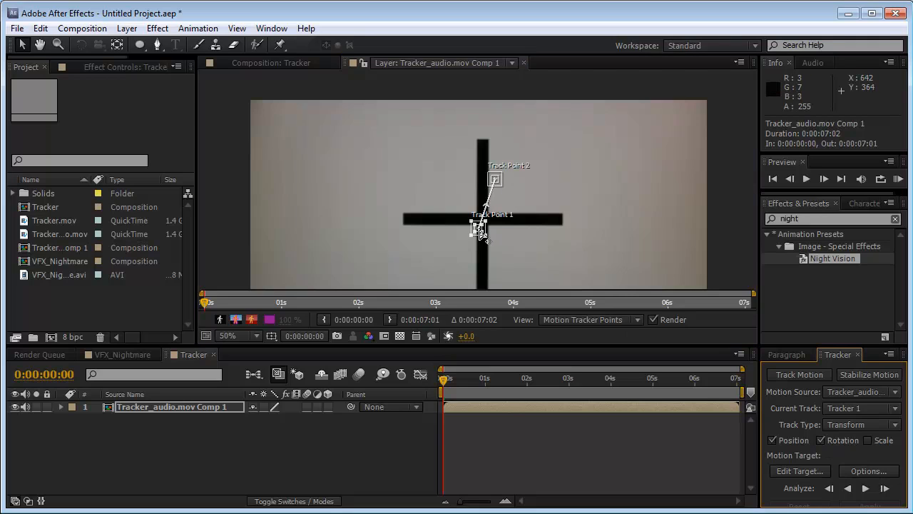
left_click_drag(488, 236, 567, 221)
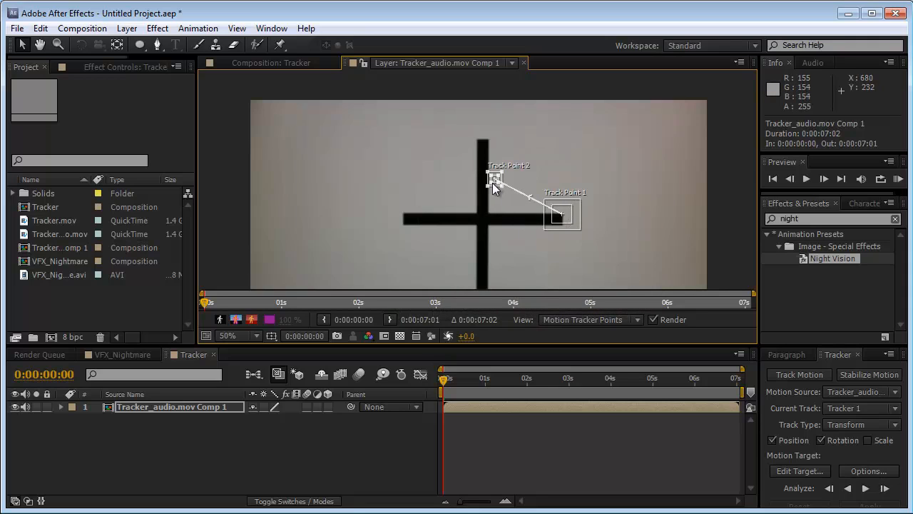
left_click_drag(490, 184, 402, 229)
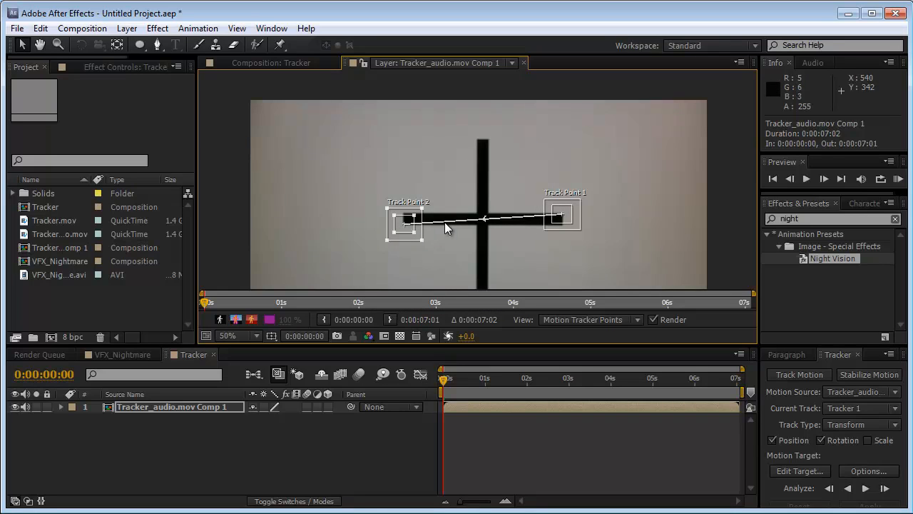
left_click(866, 489)
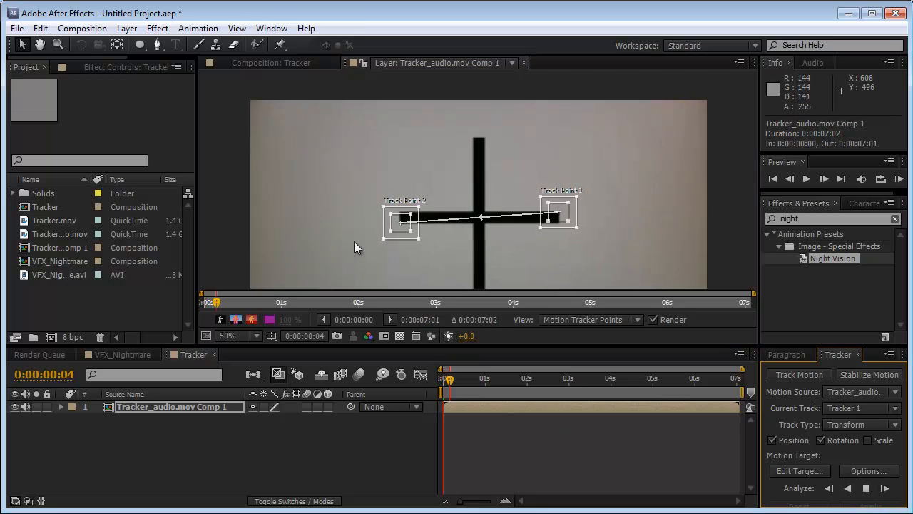
Create a null object, make it the motion target and apply the tracked position and rotation data to it
left_click(129, 29)
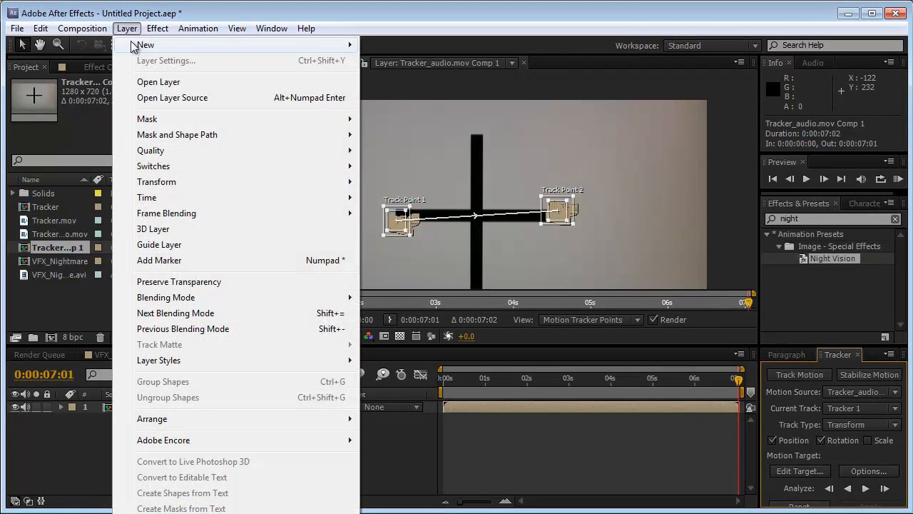
mouse_move(136, 44)
left_click(453, 104)
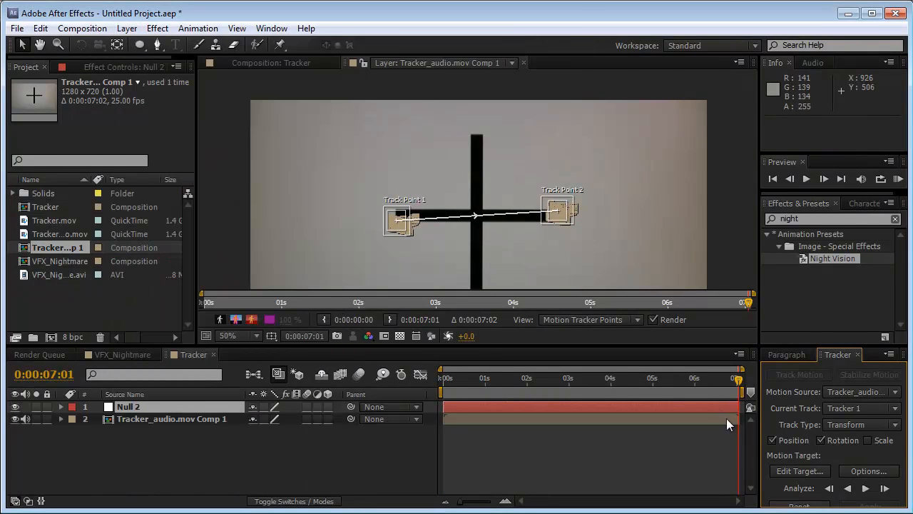
left_click(796, 471)
left_click(476, 305)
left_click(871, 504)
left_click(448, 286)
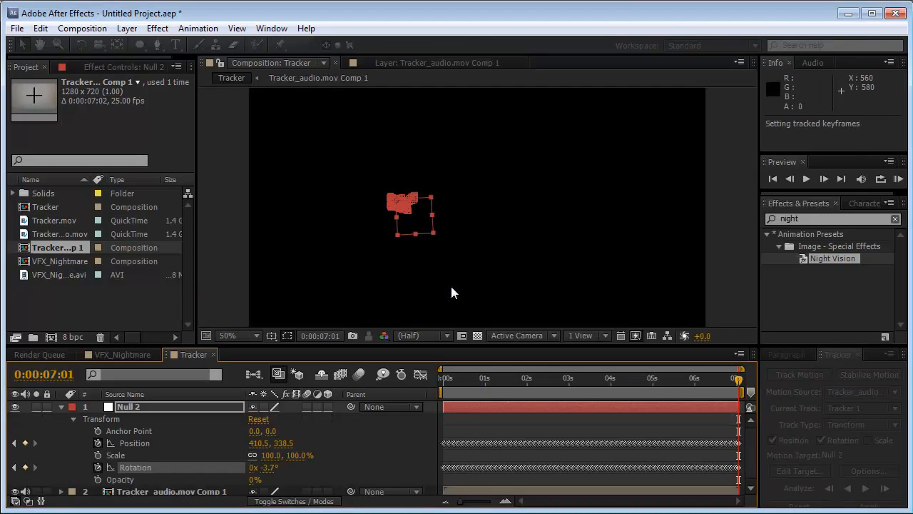
Return to the start of the timeline and copy the tracked Null 2 layer into the VFX_Nightmare composition
left_click(456, 376)
left_click_drag(442, 378, 425, 390)
left_click(198, 404)
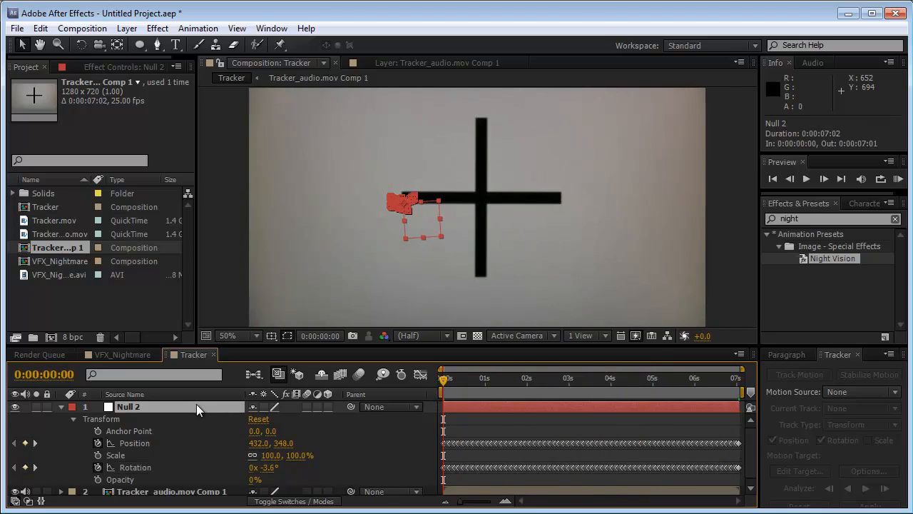
left_click(122, 354)
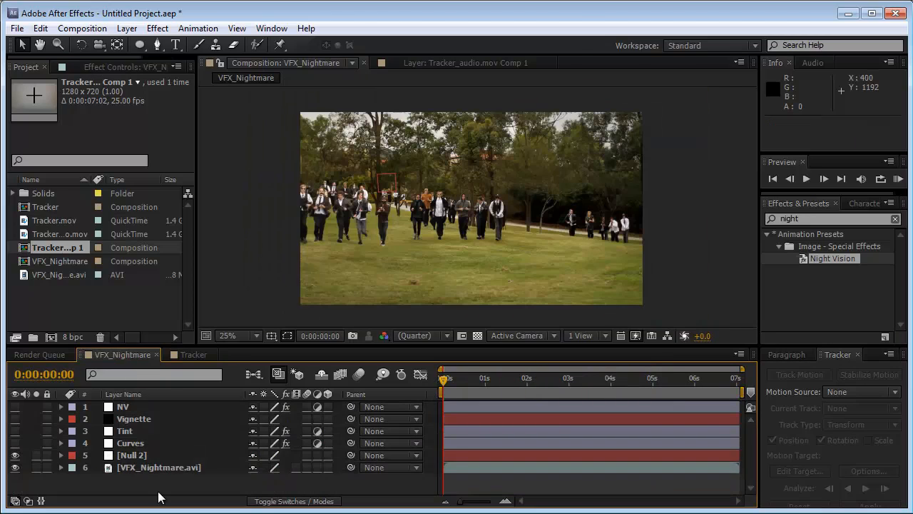
Reveal the Position and Rotation properties of both the VFX_Nightmare.avi layer and the tracked Null 2 layer
left_click(141, 467)
key("p")
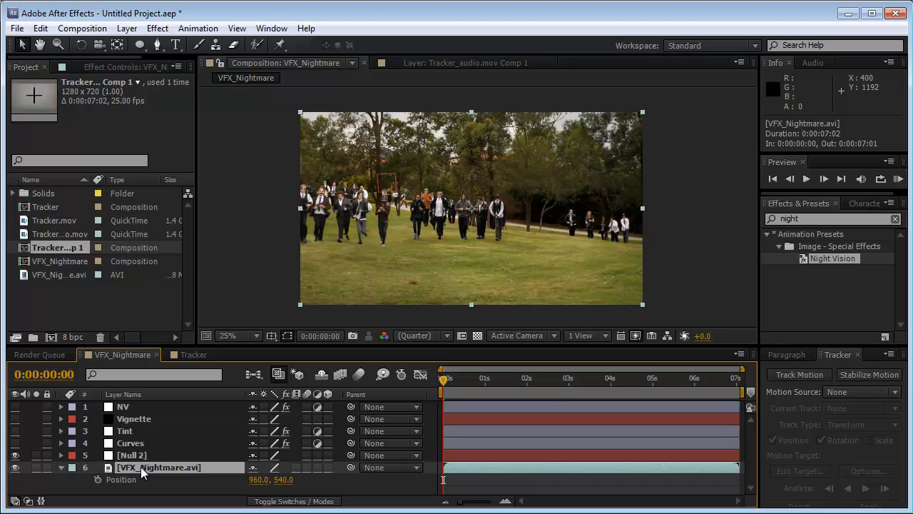
key("shift+r")
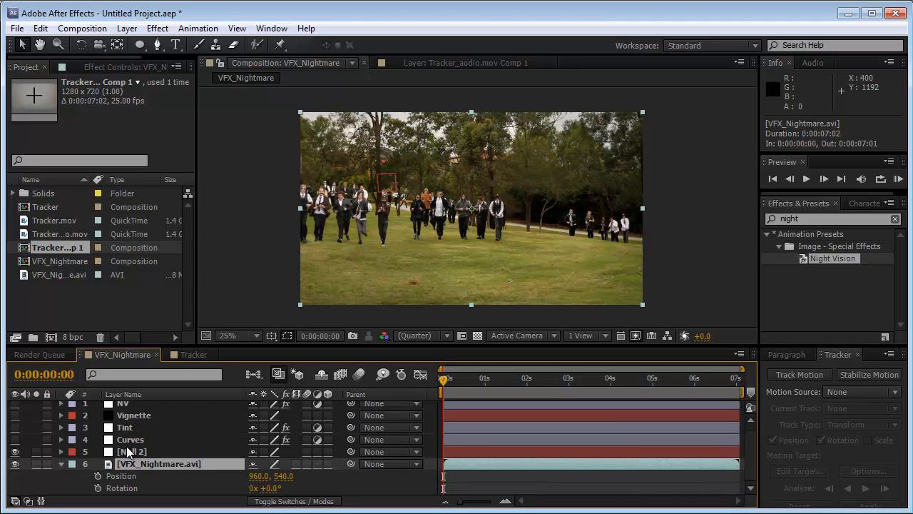
left_click(126, 449)
key("u")
key("shift+r")
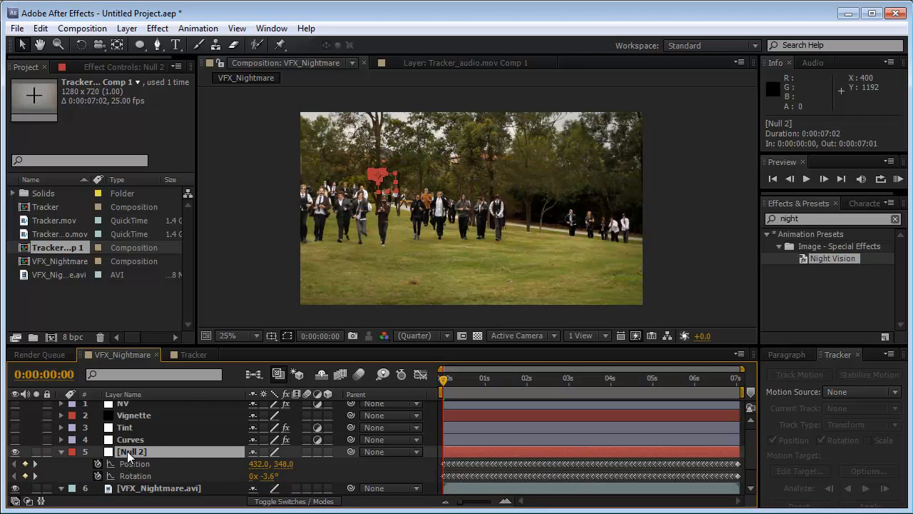
Add an expression to the VFX_Nightmare.avi layer's Position that links it to the Null 2 layer's Position
scroll(127, 454, "down", 1)
left_click(121, 480)
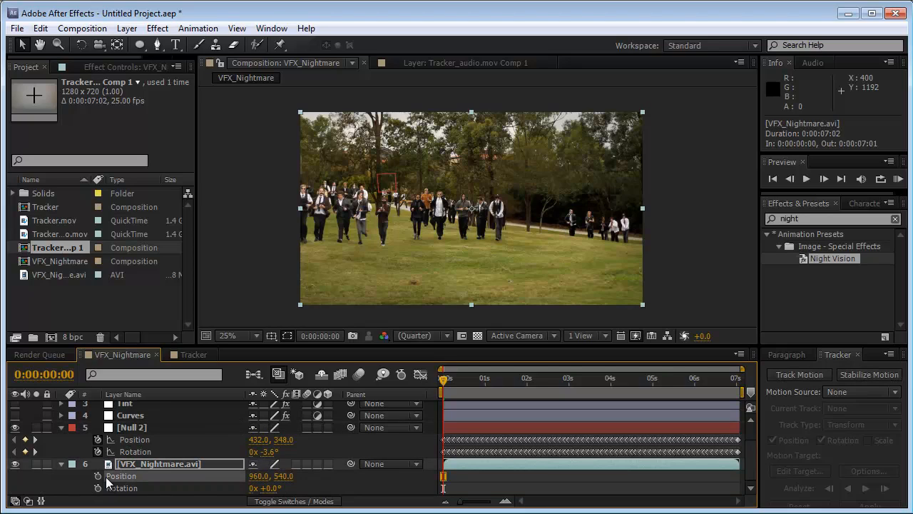
left_click(98, 477, "alt")
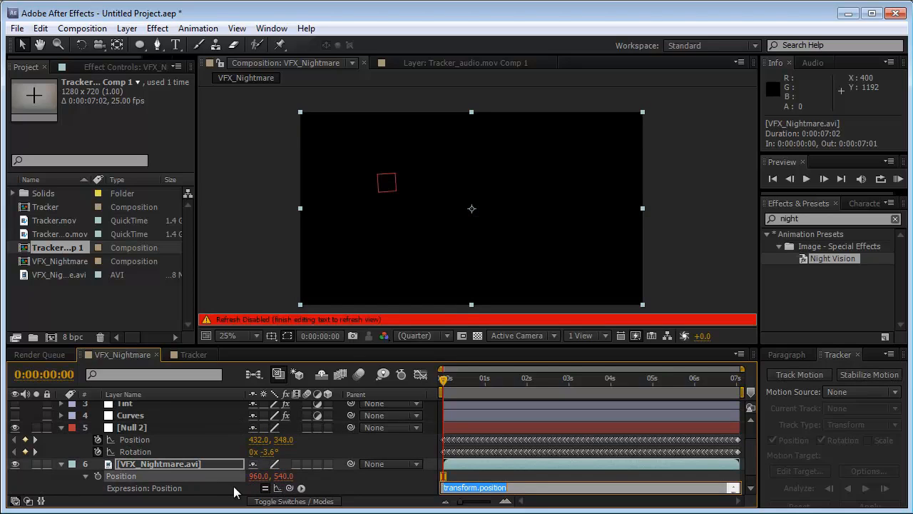
left_click_drag(289, 488, 157, 449)
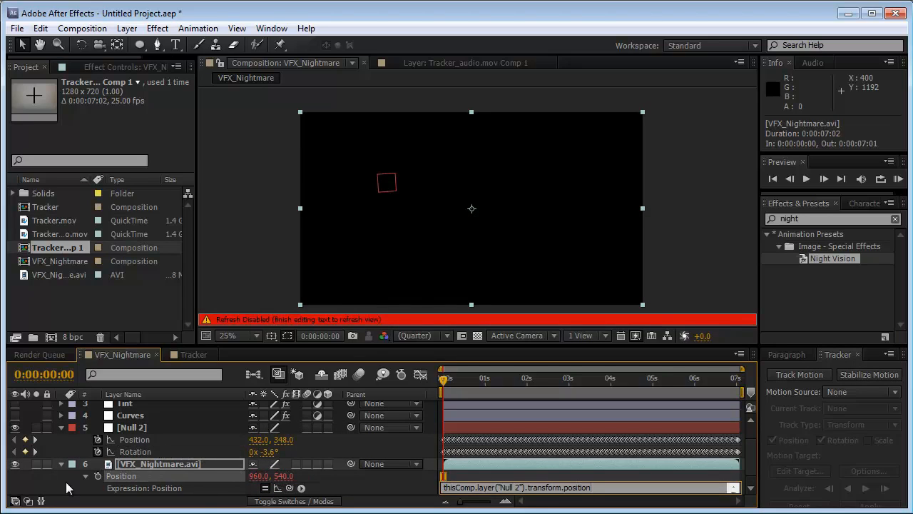
Add an expression to the VFX_Nightmare.avi layer's Rotation that links it to Null 2's Rotation, and commit it
key("shift+r")
left_click(98, 476, "alt")
left_click_drag(289, 488, 132, 428)
left_click(375, 483)
left_click(400, 242)
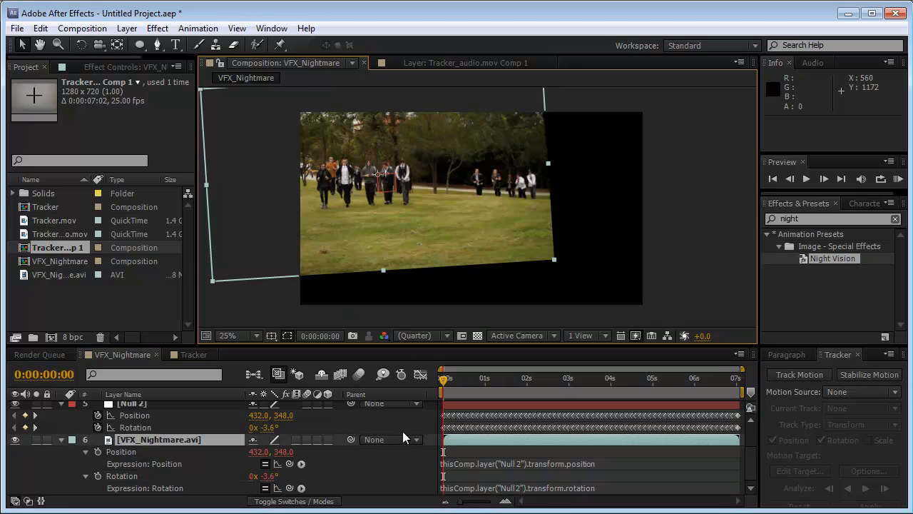
Reduce the footage's rotation shake by multiplying its Rotation expression by 0.1
left_click(564, 467)
left_click(610, 485)
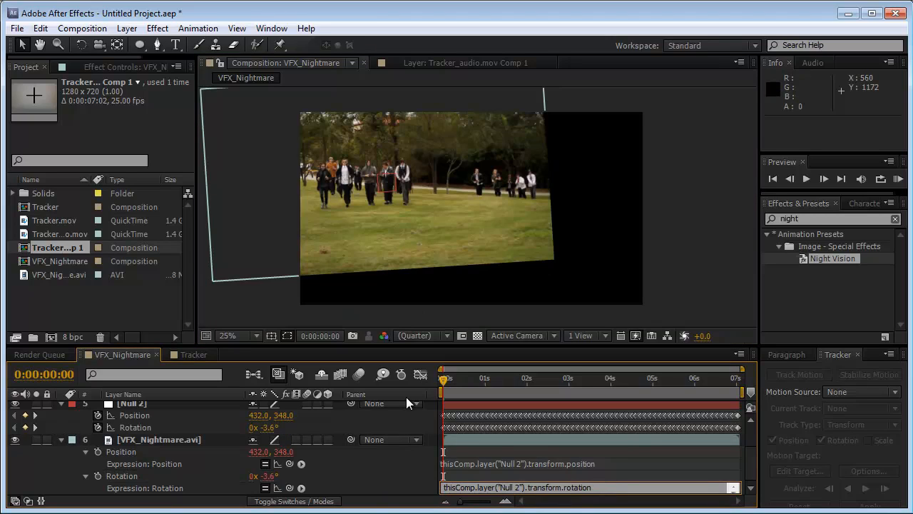
type("*")
left_click(379, 468)
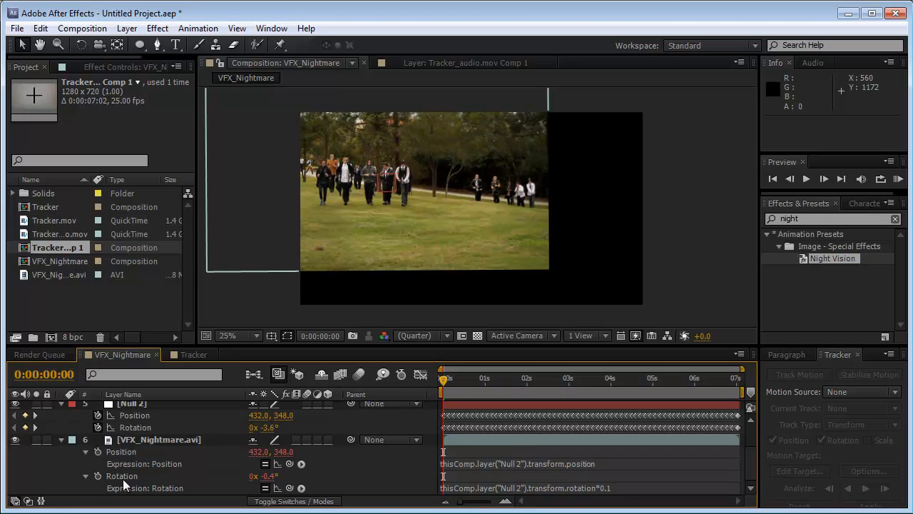
Recentre the VFX_Nightmare.avi footage in the frame by offsetting its anchor point with the Pan Behind tool, and preview up to 0:00:05:15
left_click(136, 440)
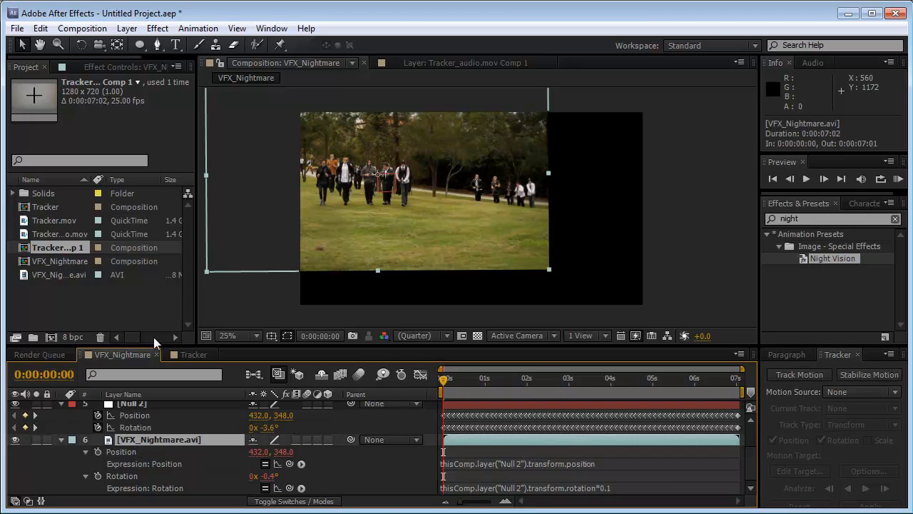
left_click(120, 45)
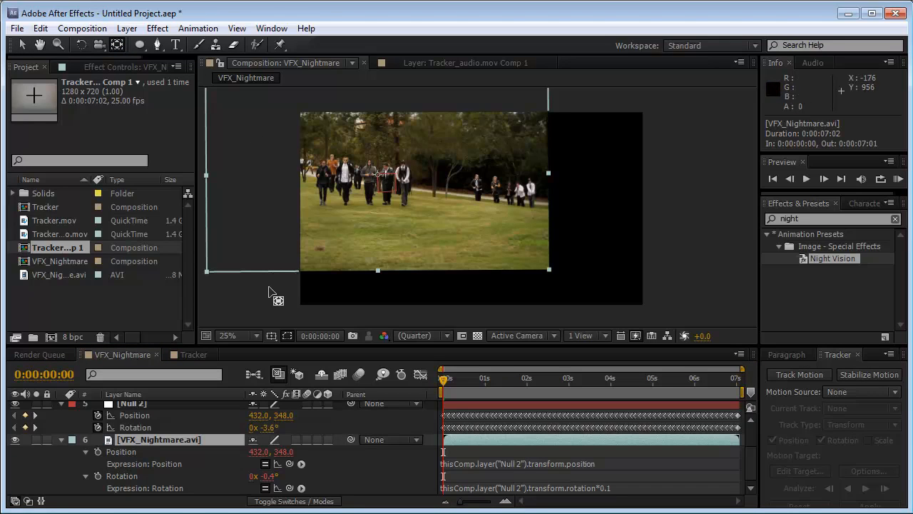
left_click_drag(380, 175, 285, 145)
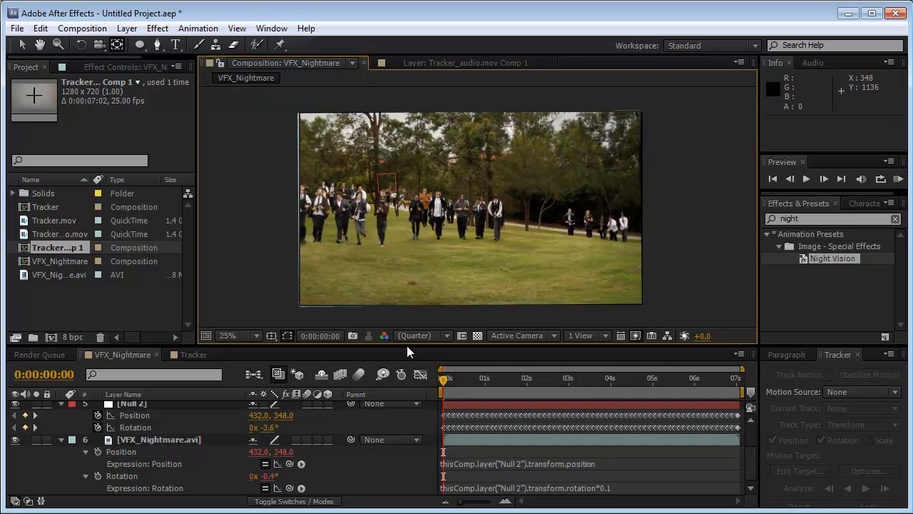
left_click_drag(444, 381, 679, 380)
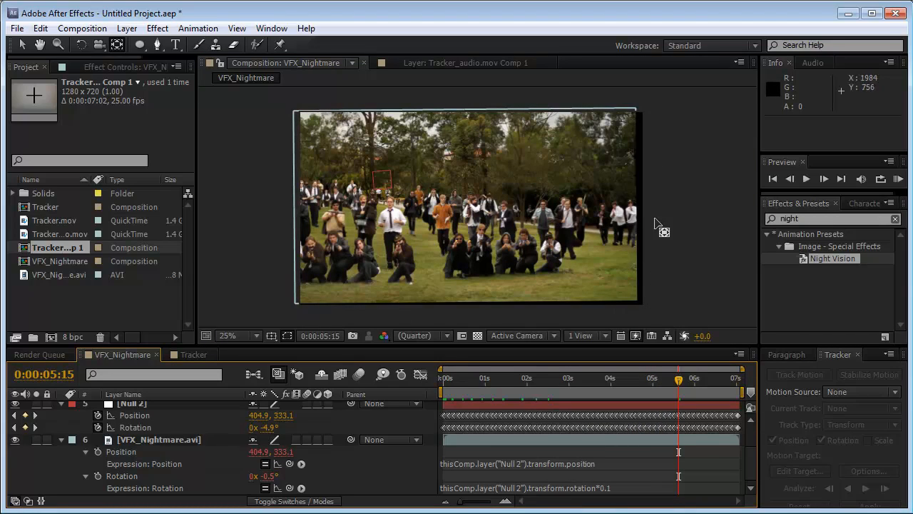
Change the VFX_Nightmare composition settings to the HDV/HDTV 720 25 preset
left_click(22, 44)
left_click(235, 204)
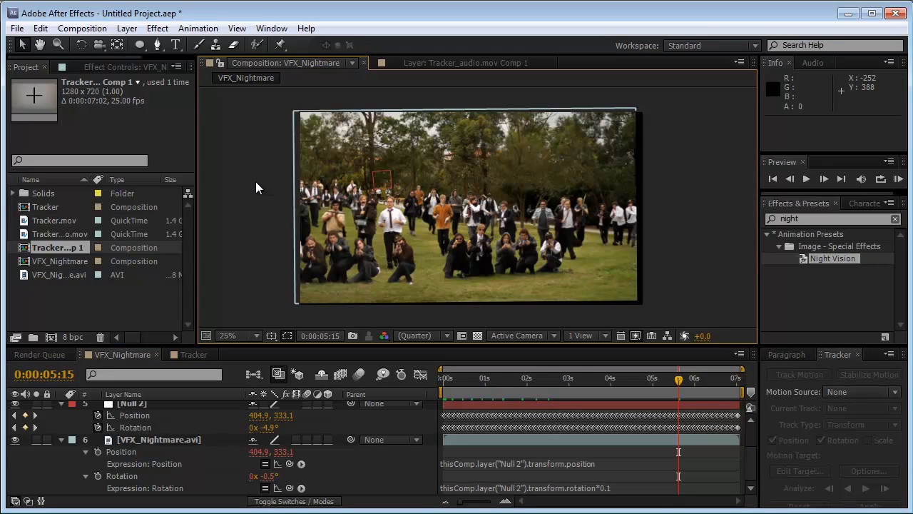
left_click(82, 28)
left_click(106, 67)
left_click(521, 279)
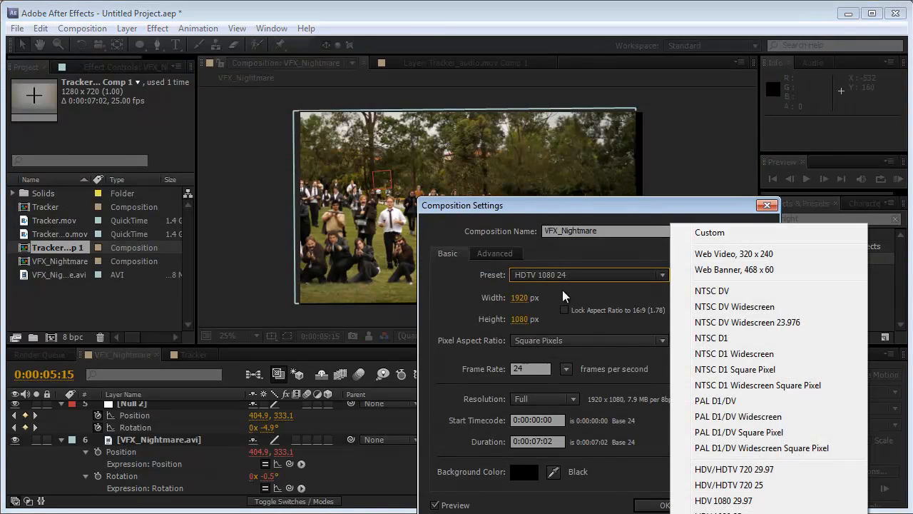
left_click(722, 485)
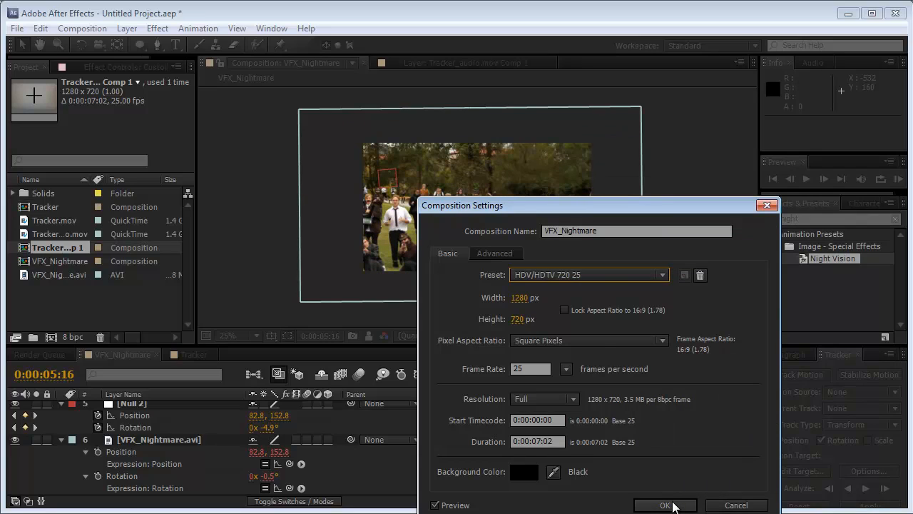
left_click(665, 504)
Scale the VFX_Nightmare.avi layer to 68% and reposition it over the smaller frame with the Pan Behind tool
left_click(123, 439)
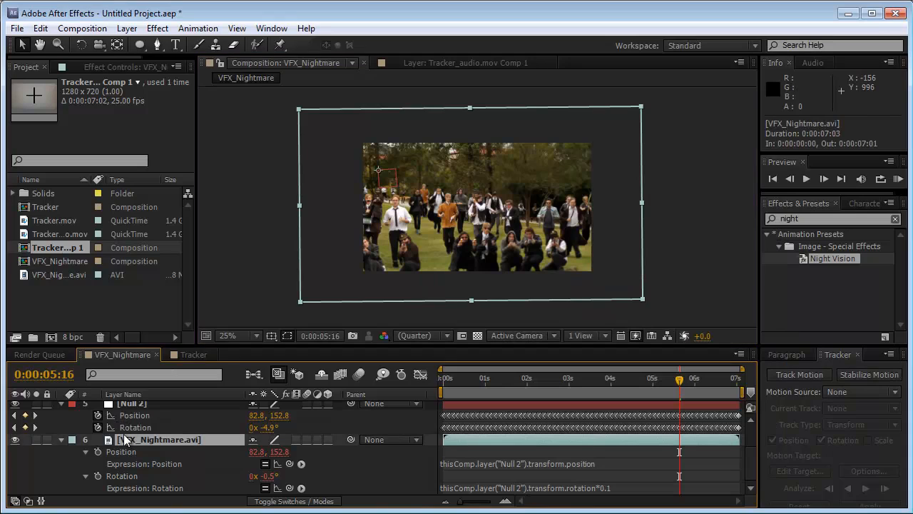
key("s")
left_click_drag(265, 487, 247, 490)
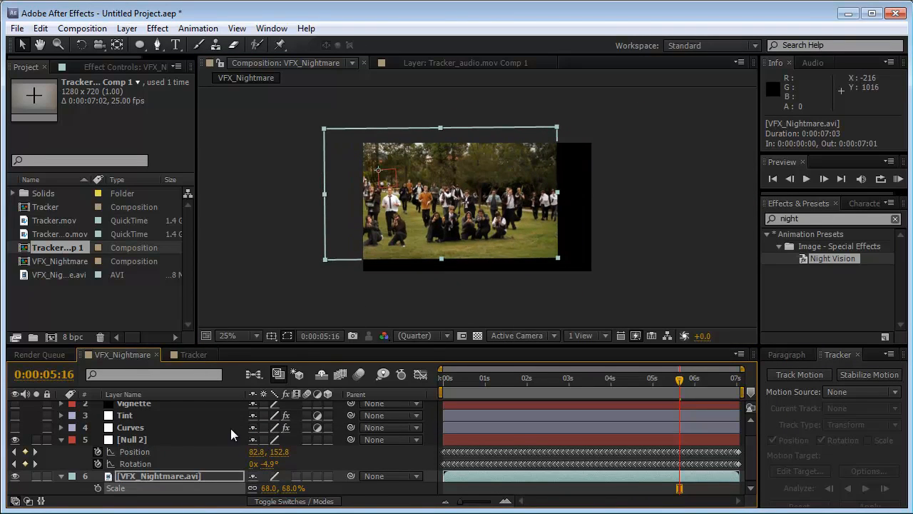
left_click(116, 46)
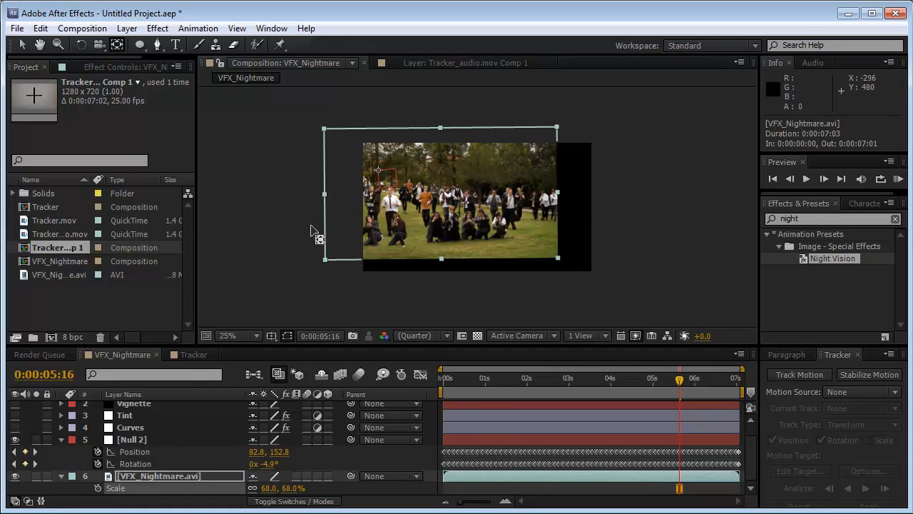
left_click_drag(380, 174, 343, 158)
Set the footage's scale to 77%, readjust its placement over the frame, and check the edge coverage through to 0:00:07:01
left_click_drag(264, 490, 270, 489)
left_click_drag(378, 171, 404, 184)
left_click_drag(650, 385, 631, 386)
left_click_drag(573, 387, 420, 381)
left_click_drag(619, 378, 762, 379)
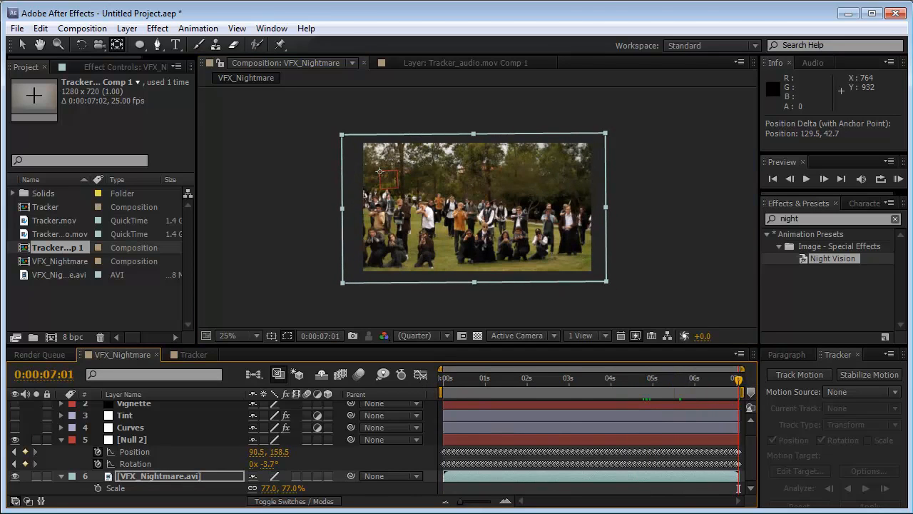